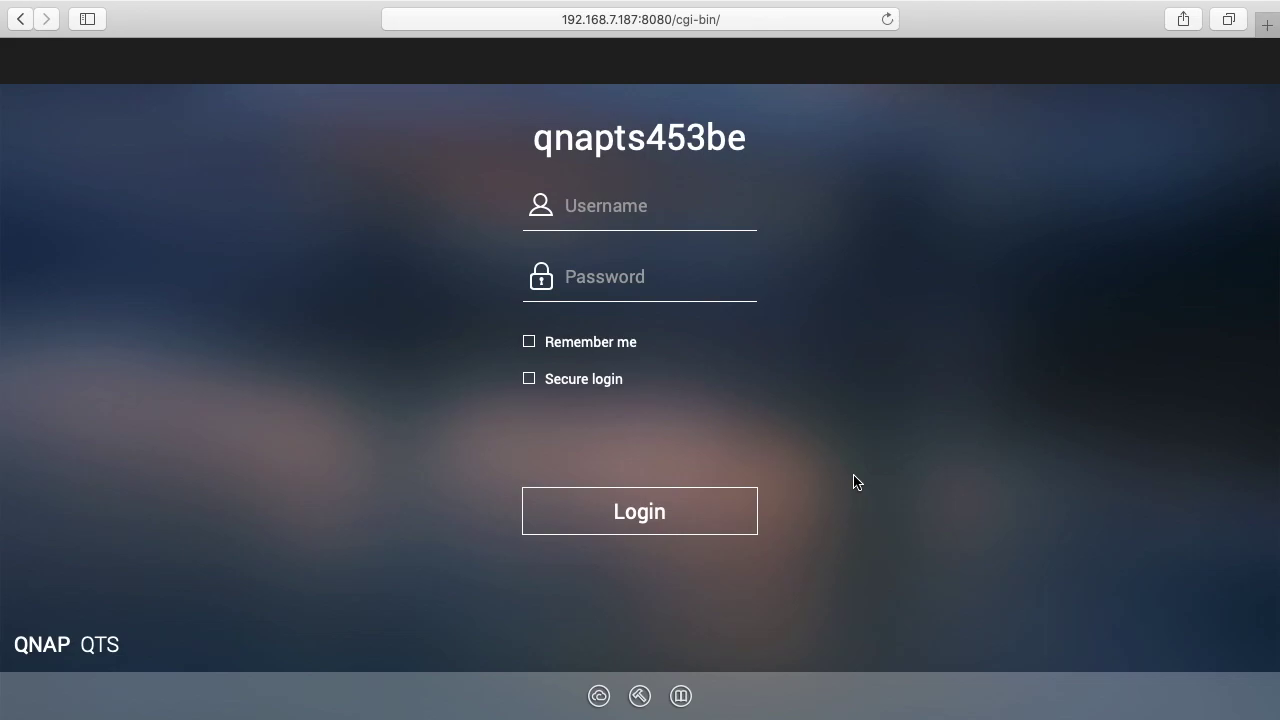
Log in to the qnapts453be NAS with Safari's saved administrator login.
{"action": "left_click", "coordinate": [639, 277]}
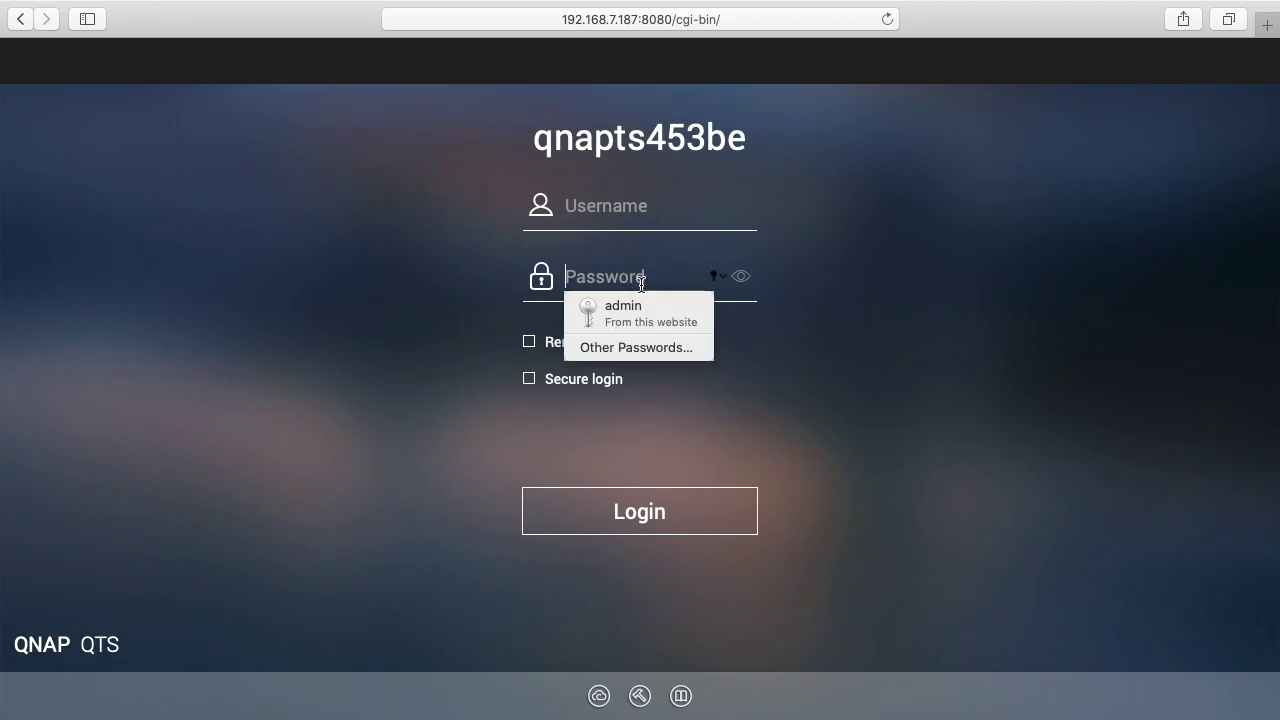
{"action": "left_click", "coordinate": [605, 303]}
{"action": "left_click", "coordinate": [646, 523]}
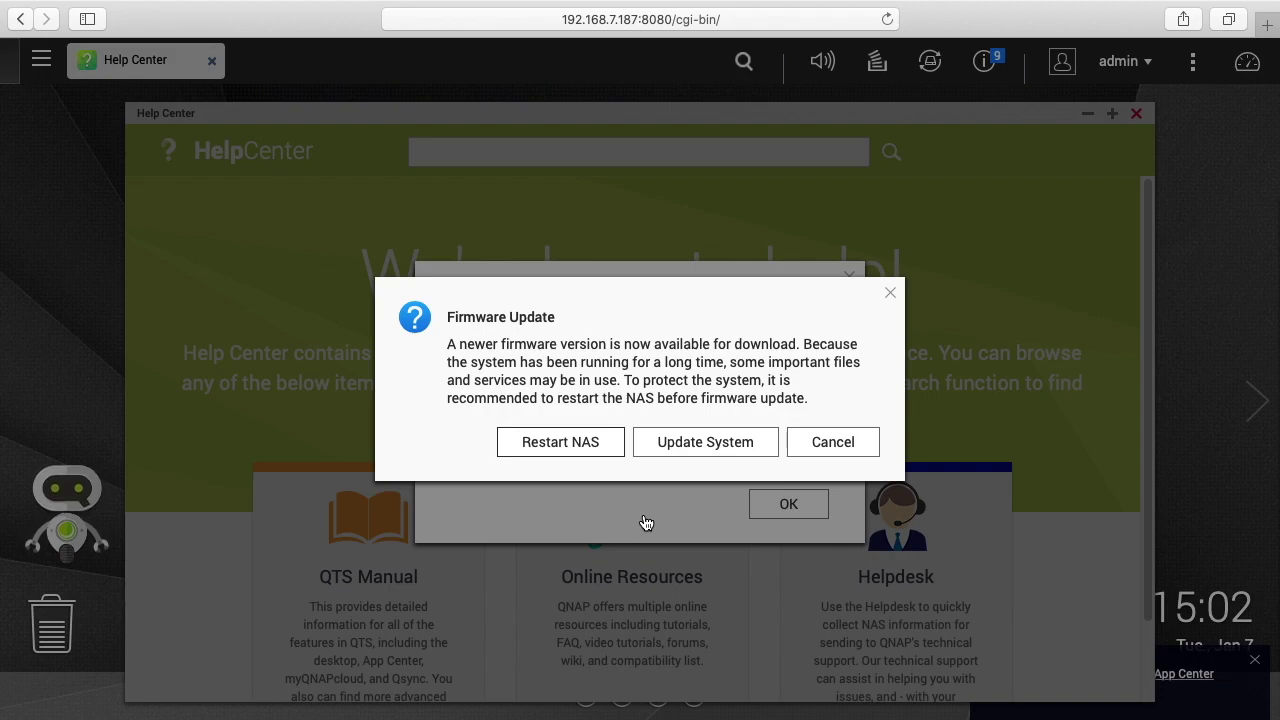
Cancel the Firmware Update prompt, then dismiss and close the Help Center.
{"action": "left_click", "coordinate": [870, 443]}
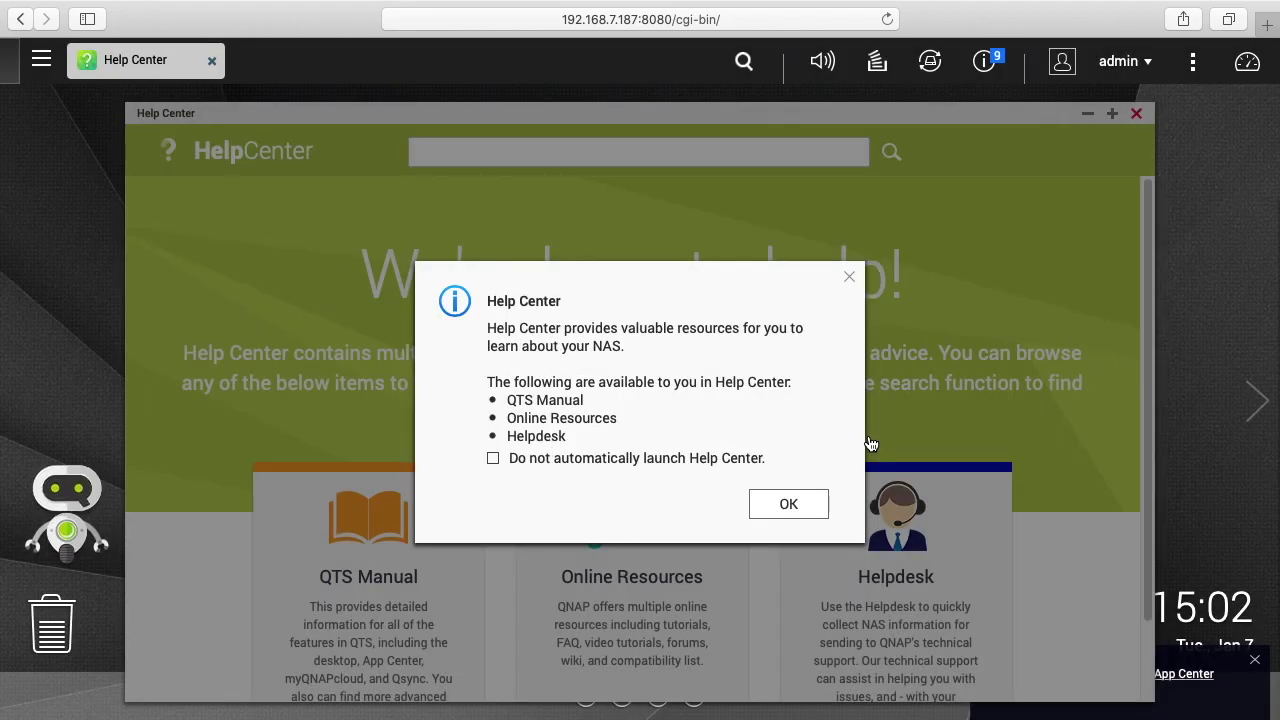
{"action": "left_click", "coordinate": [850, 277]}
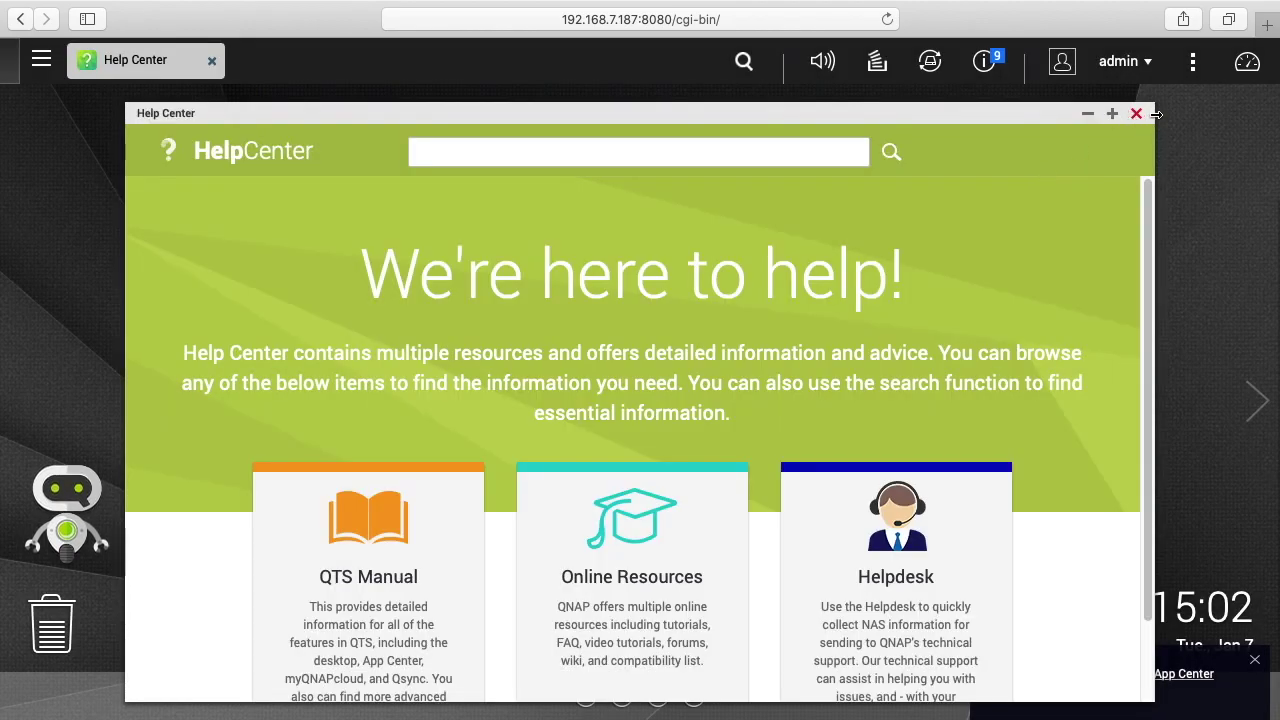
{"action": "left_click", "coordinate": [1137, 113]}
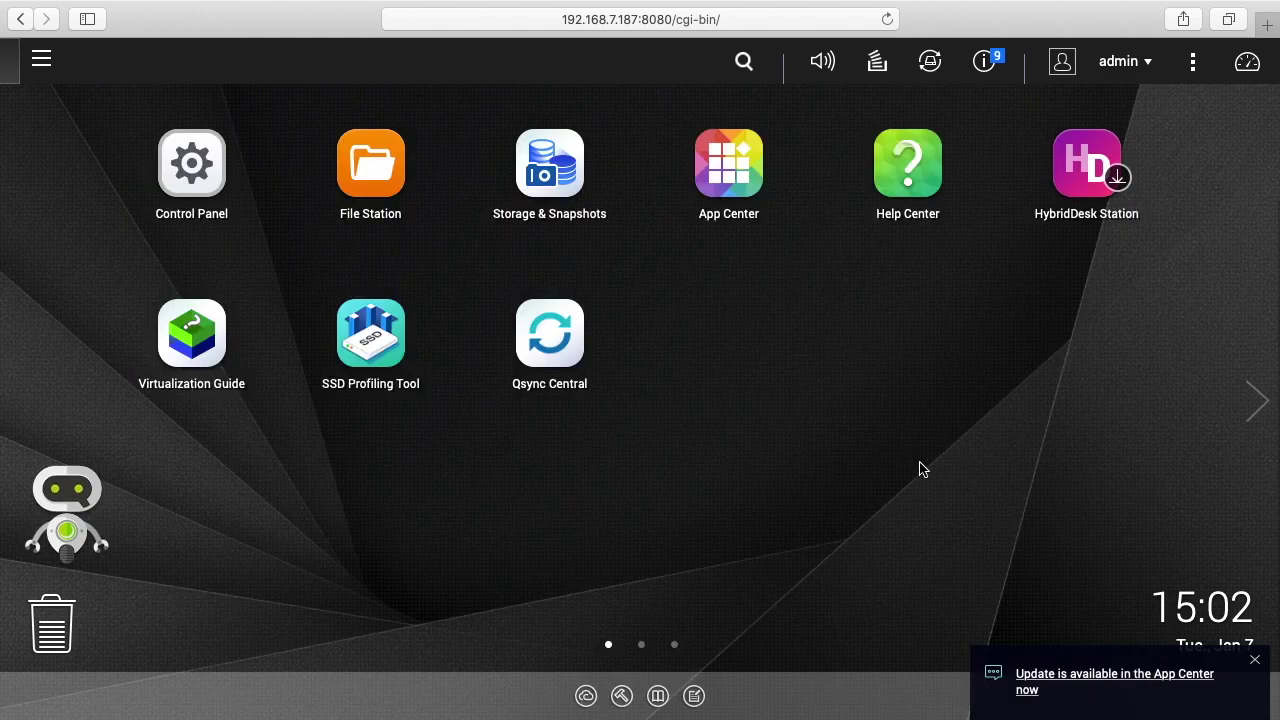
Open Control Panel's System > Firmware Update page showing installed version 4.3.6.0895.
{"action": "left_click", "coordinate": [201, 183]}
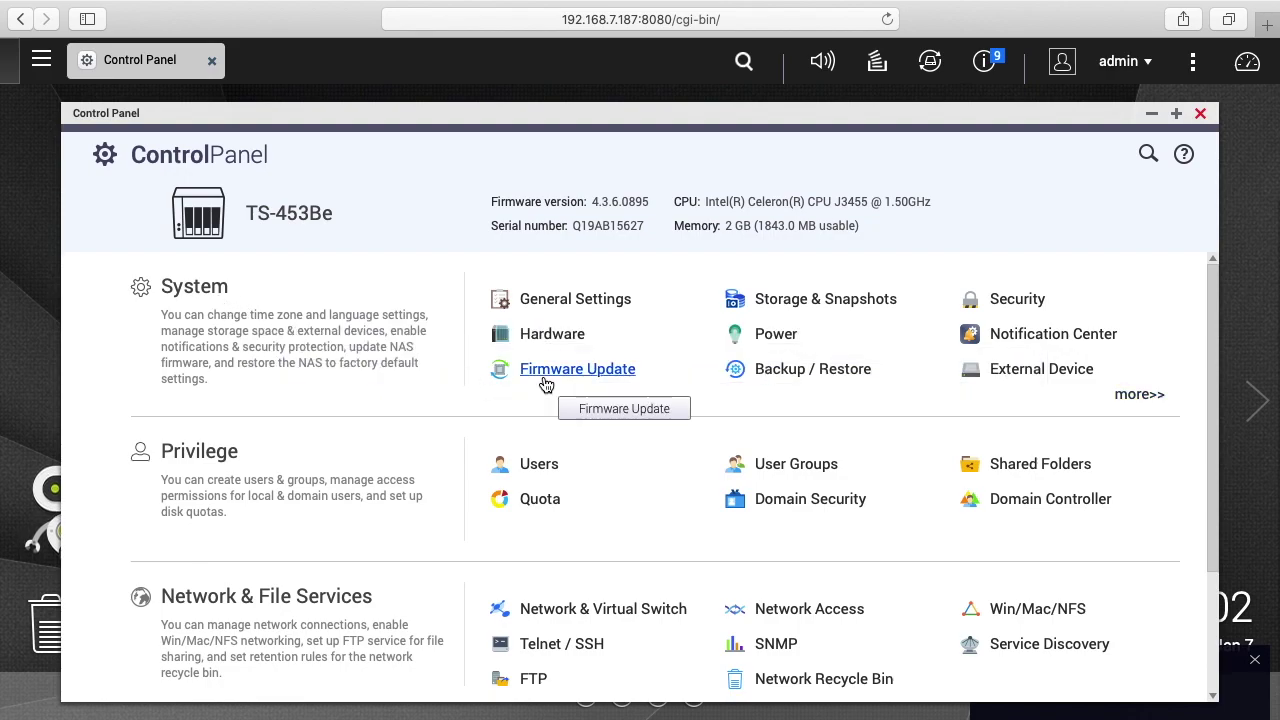
{"action": "left_click", "coordinate": [548, 372]}
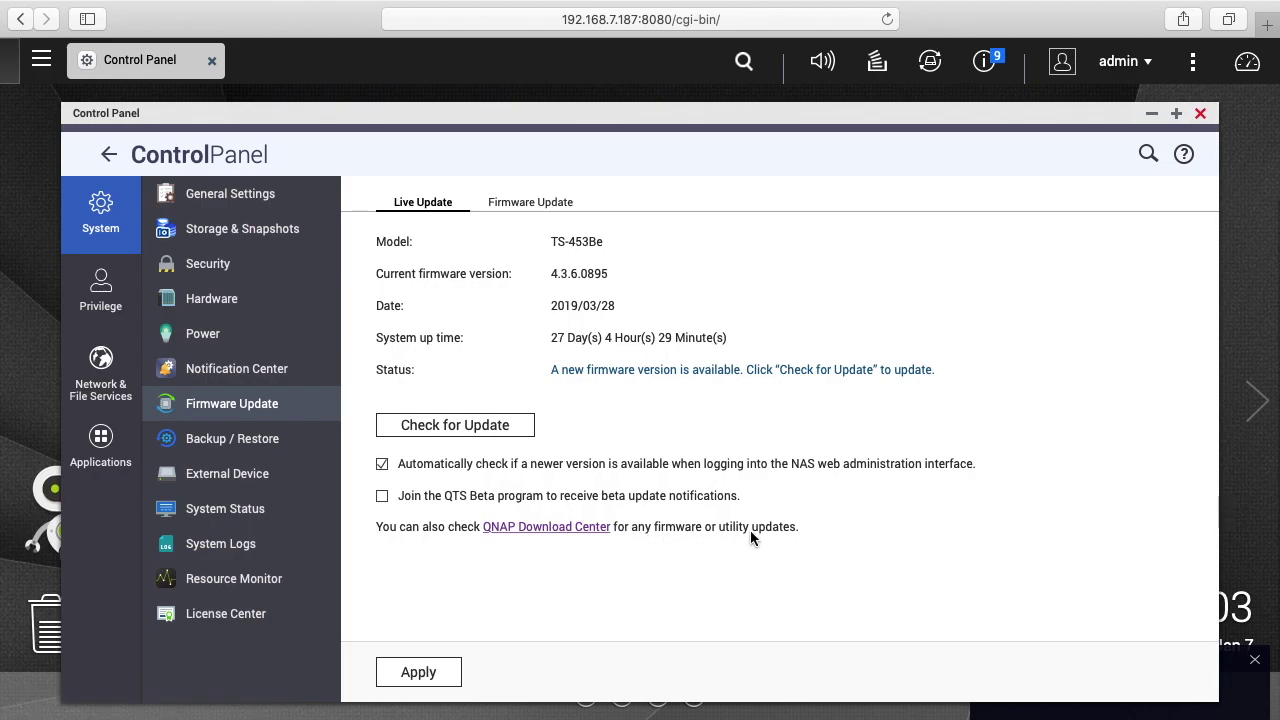
Check for a firmware update and confirm restarting the NAS before updating.
{"action": "left_click", "coordinate": [447, 430]}
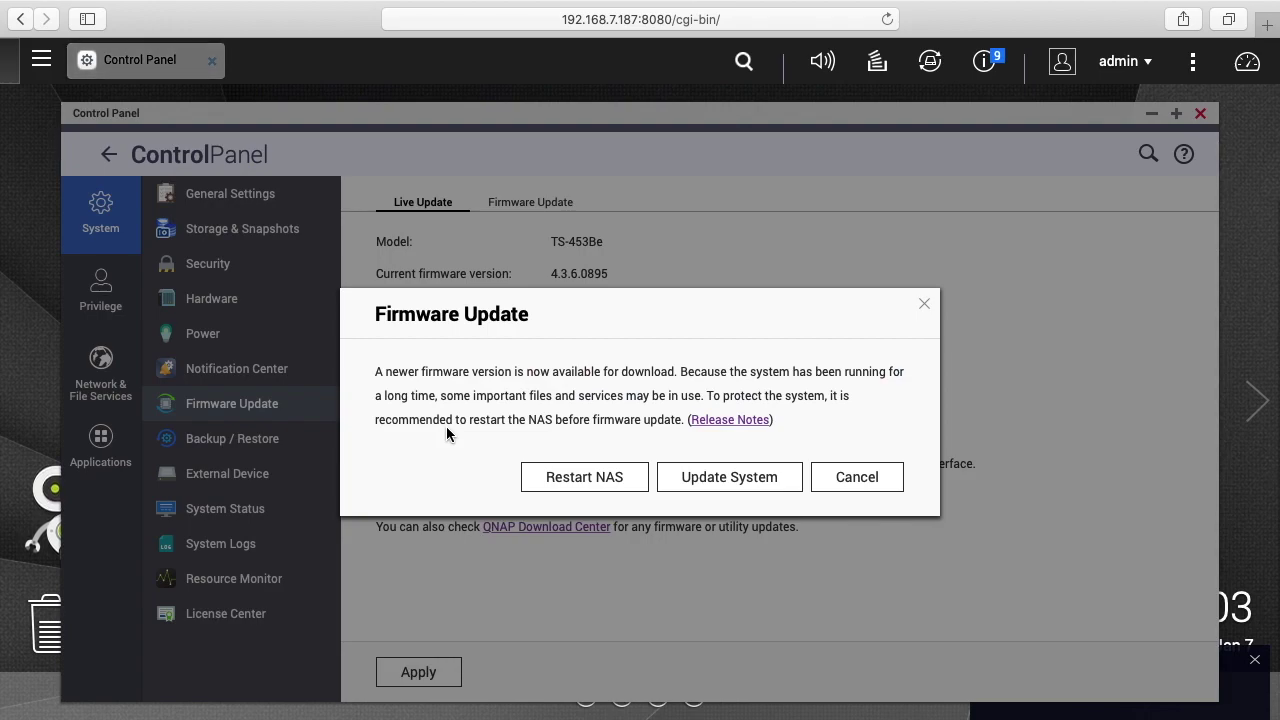
{"action": "left_click", "coordinate": [572, 483]}
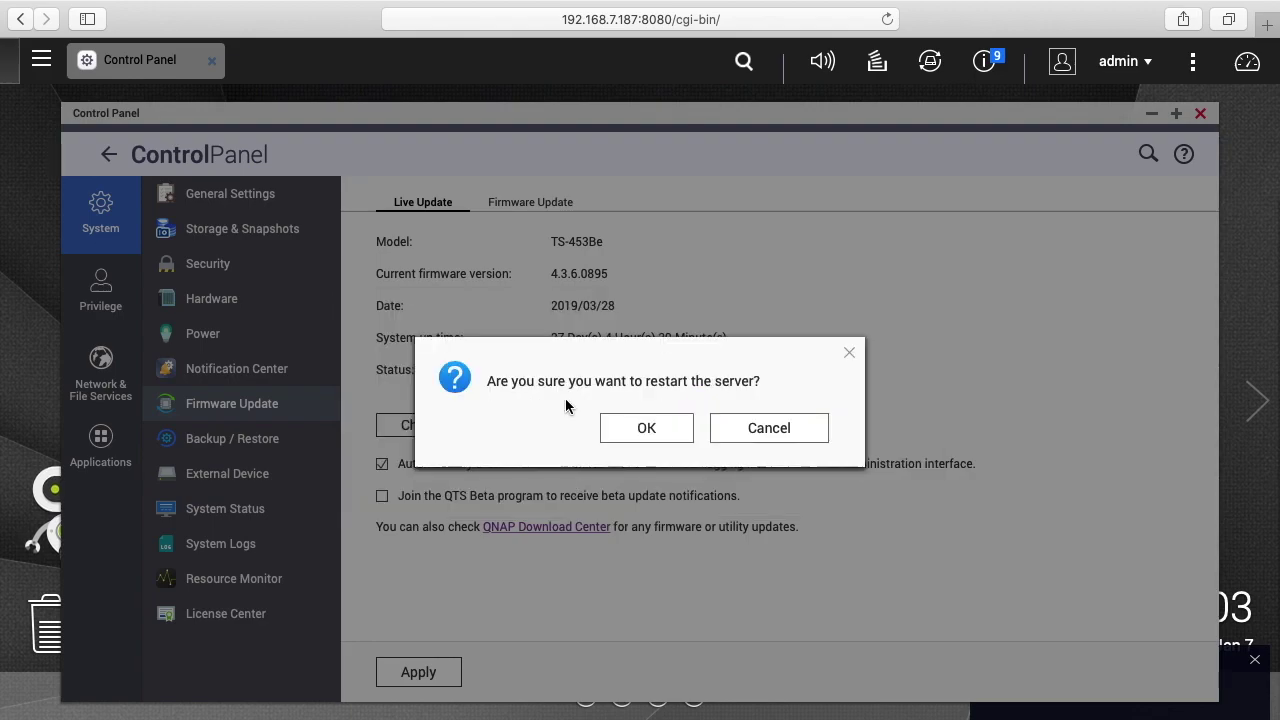
{"action": "left_click", "coordinate": [635, 430]}
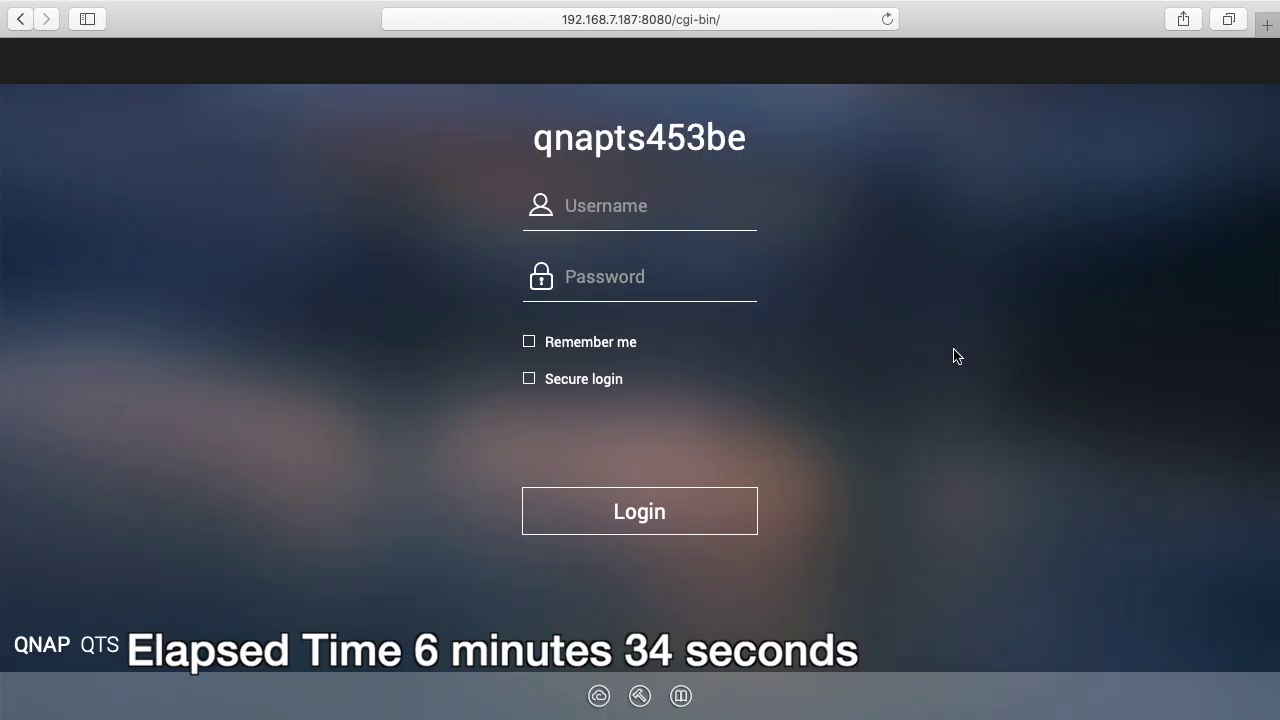
Log back in with the saved admin login and close the empty What's New window.
{"action": "left_click", "coordinate": [618, 286]}
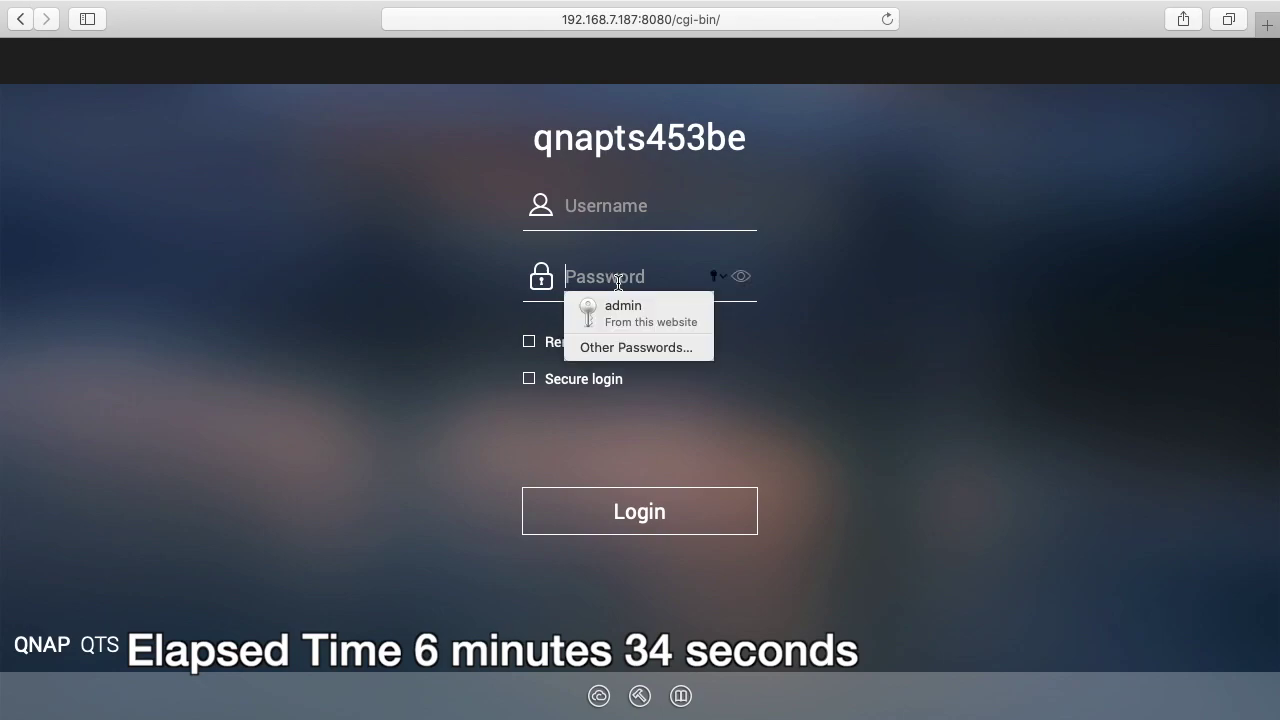
{"action": "left_click", "coordinate": [620, 303]}
{"action": "left_click", "coordinate": [633, 507]}
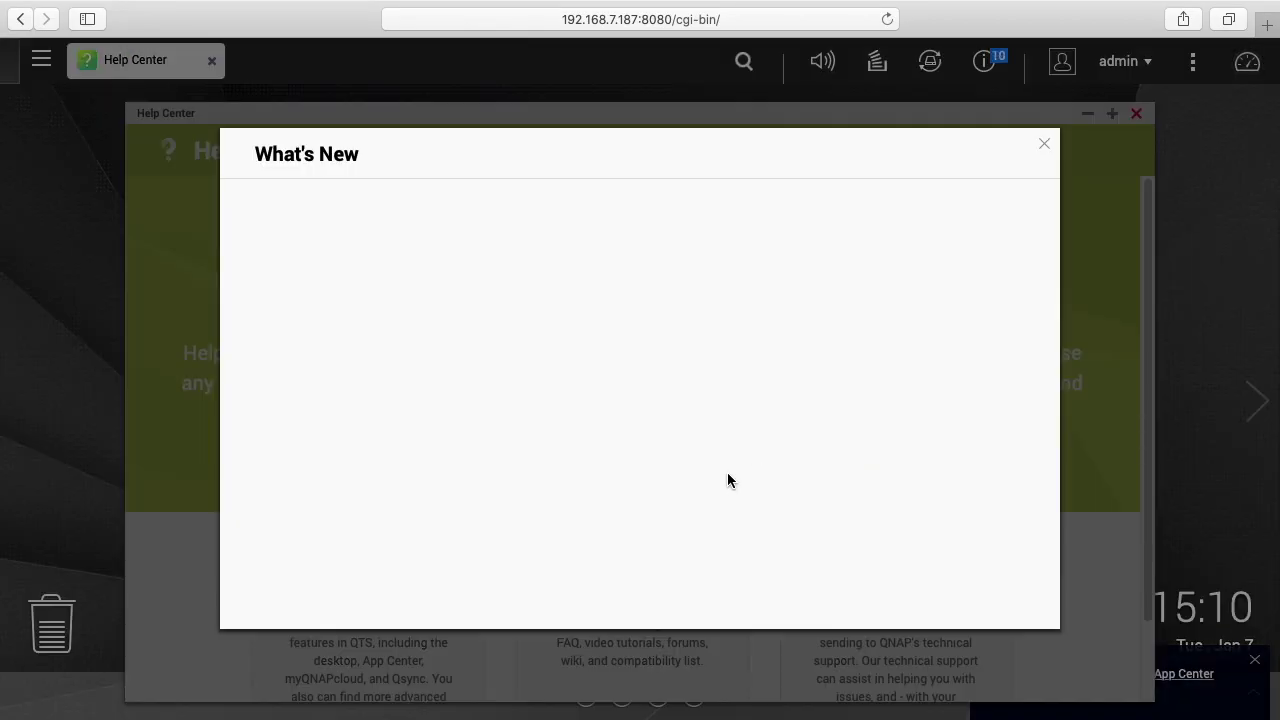
{"action": "left_click", "coordinate": [1044, 146]}
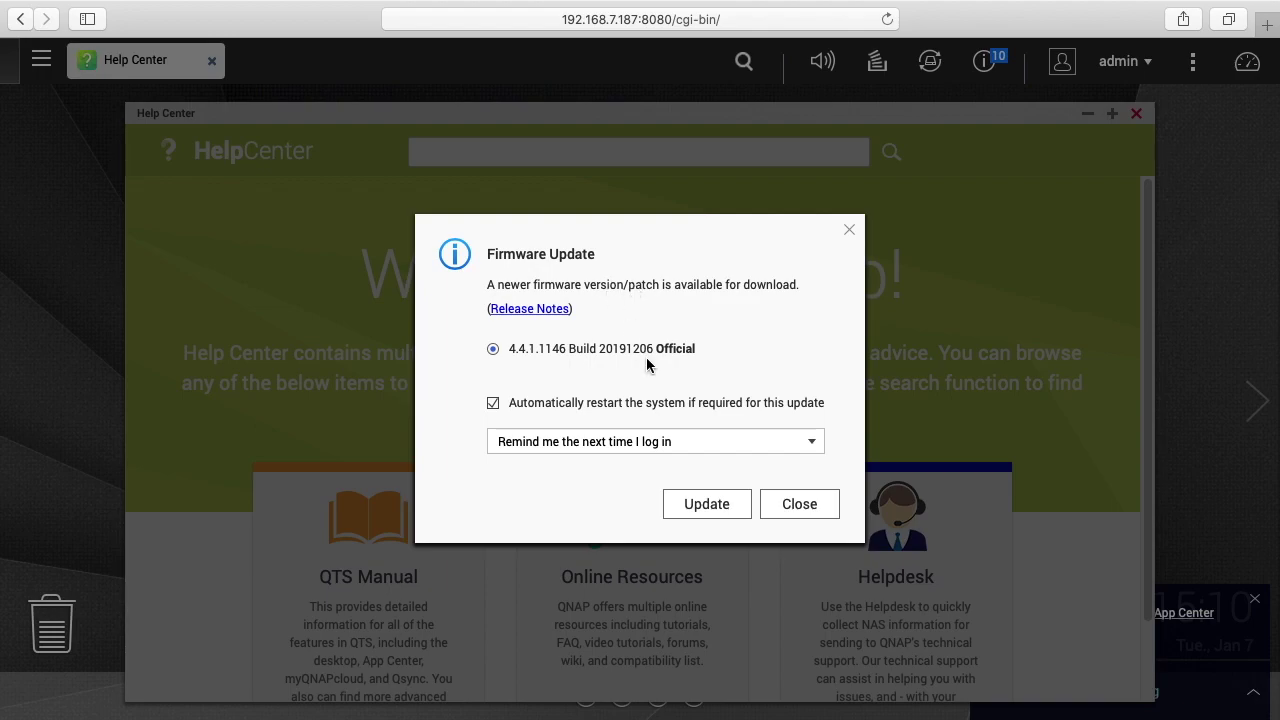
Start the 4.4.1.1146 firmware update, accept the release notes, and confirm the NAS restart.
{"action": "left_click", "coordinate": [691, 503]}
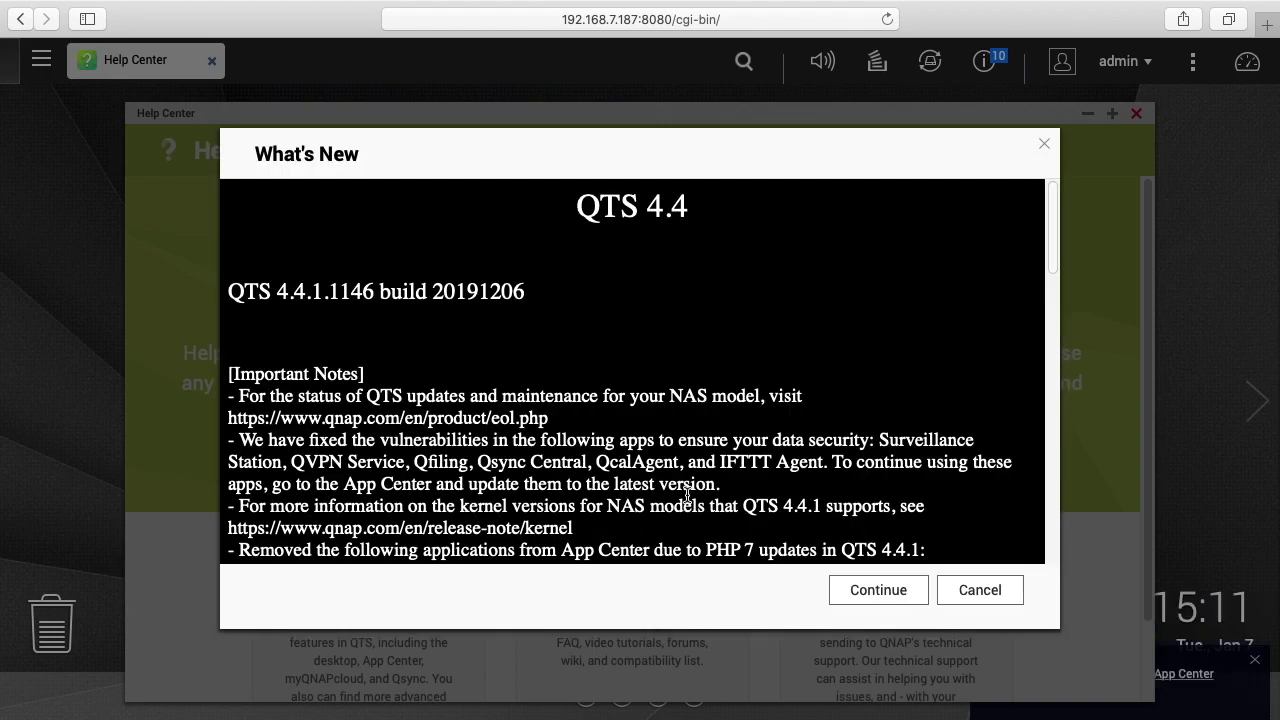
{"action": "scroll", "coordinate": [687, 495], "scroll_direction": "down", "scroll_amount": 5}
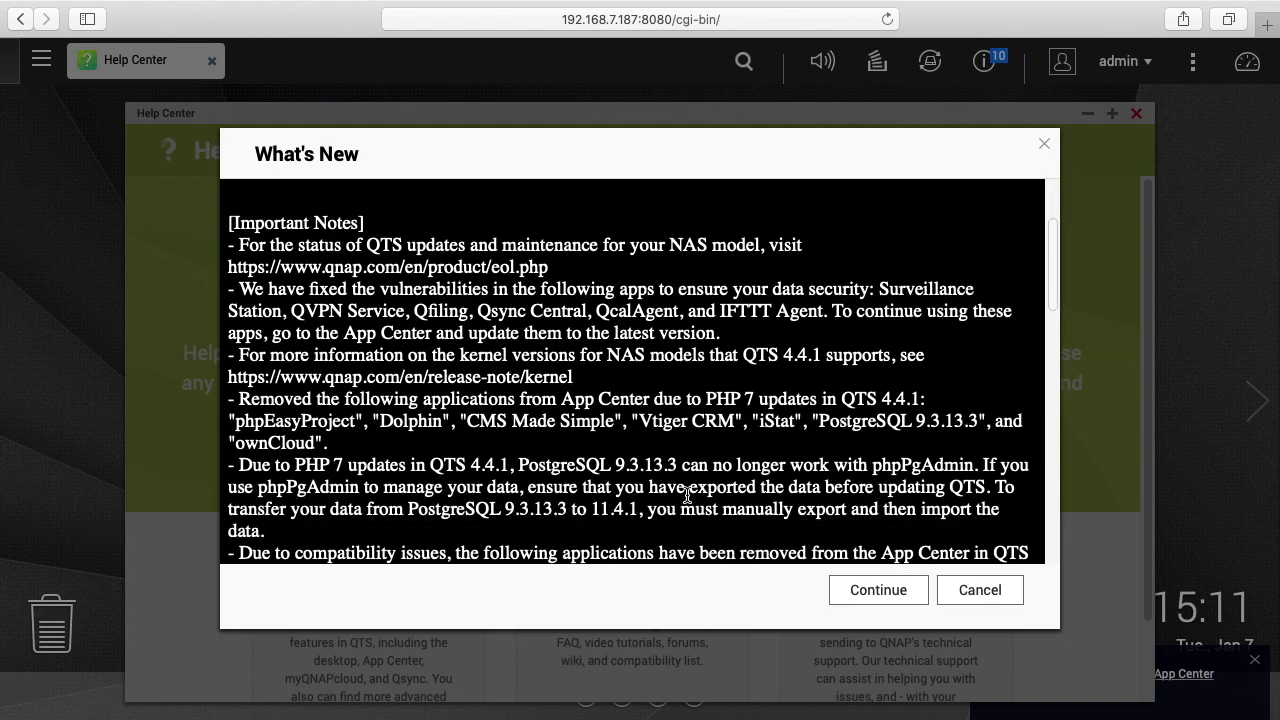
{"action": "scroll", "coordinate": [687, 495], "scroll_direction": "up", "scroll_amount": 5}
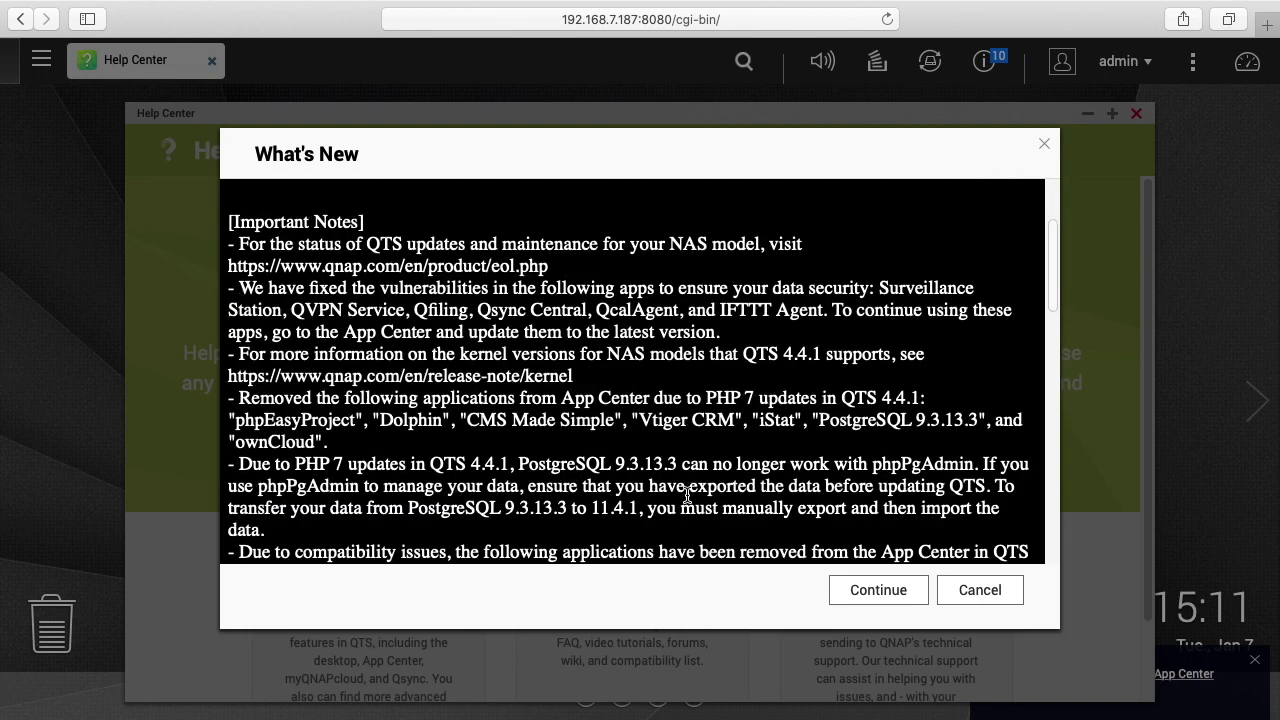
{"action": "left_click", "coordinate": [887, 592]}
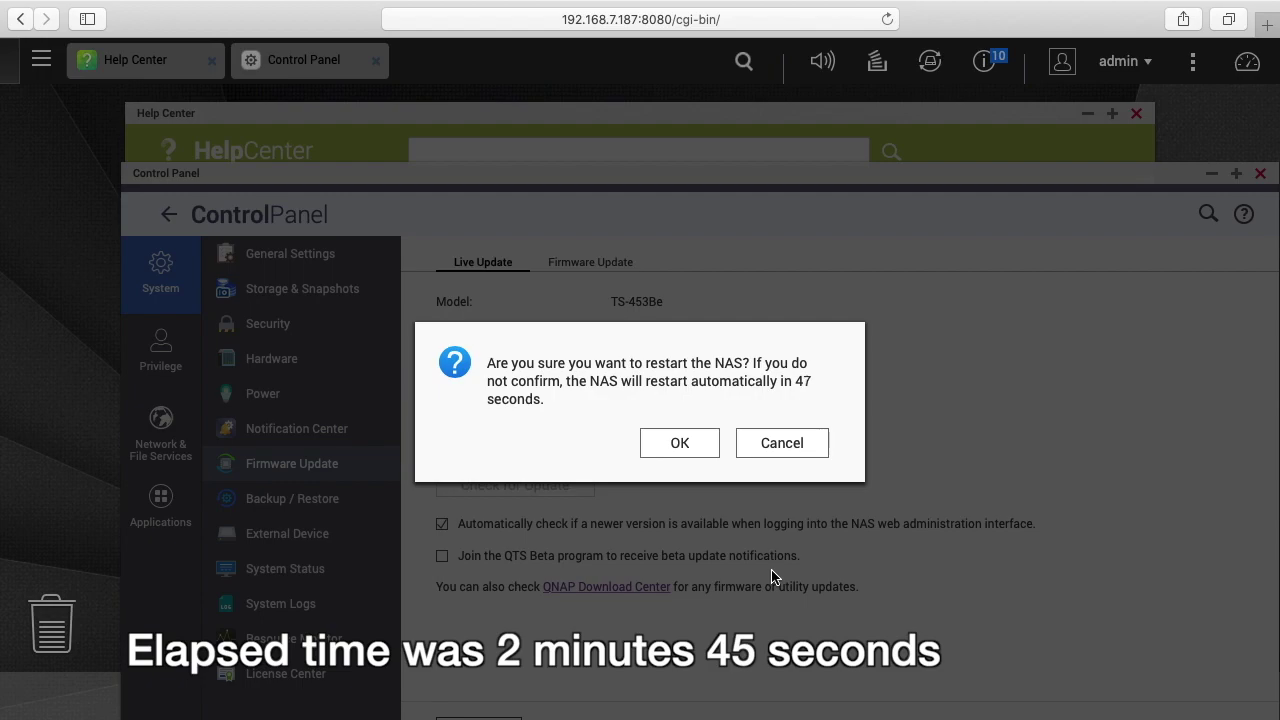
{"action": "left_click", "coordinate": [689, 452]}
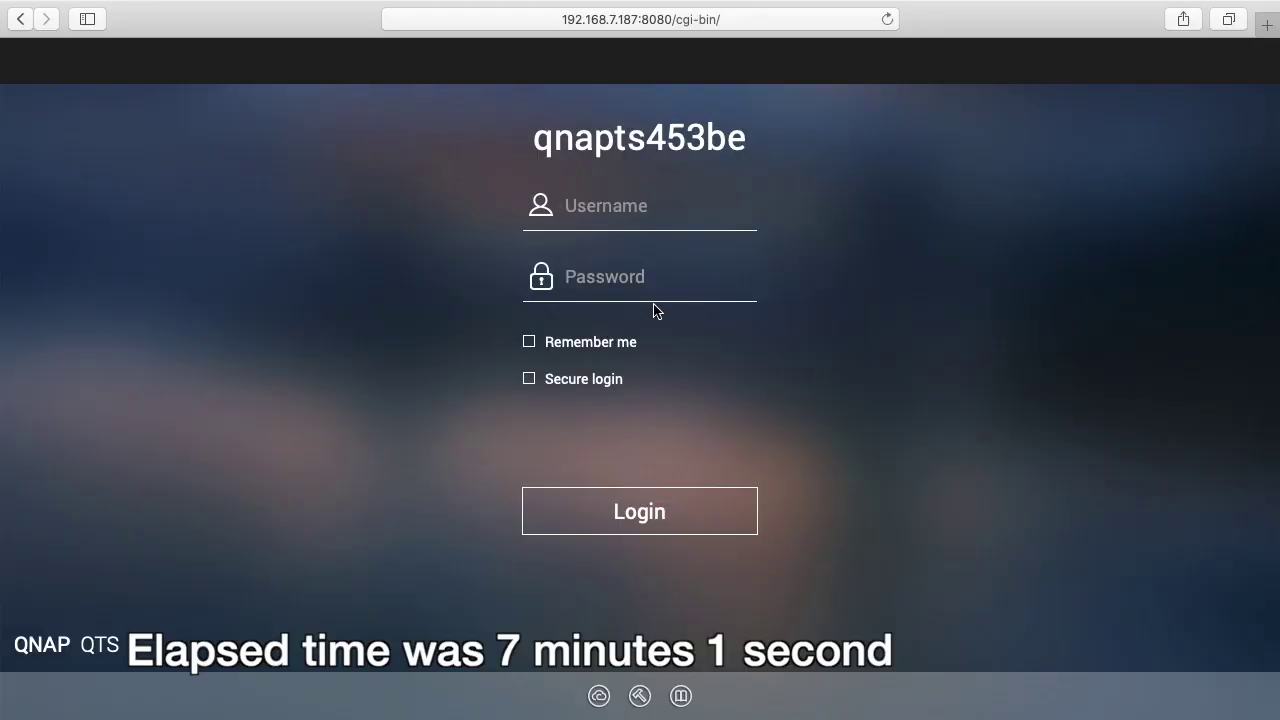
Log in again after the reboot using the saved administrator credentials.
{"action": "left_click", "coordinate": [635, 282]}
{"action": "left_click", "coordinate": [630, 312]}
{"action": "left_click", "coordinate": [622, 492]}
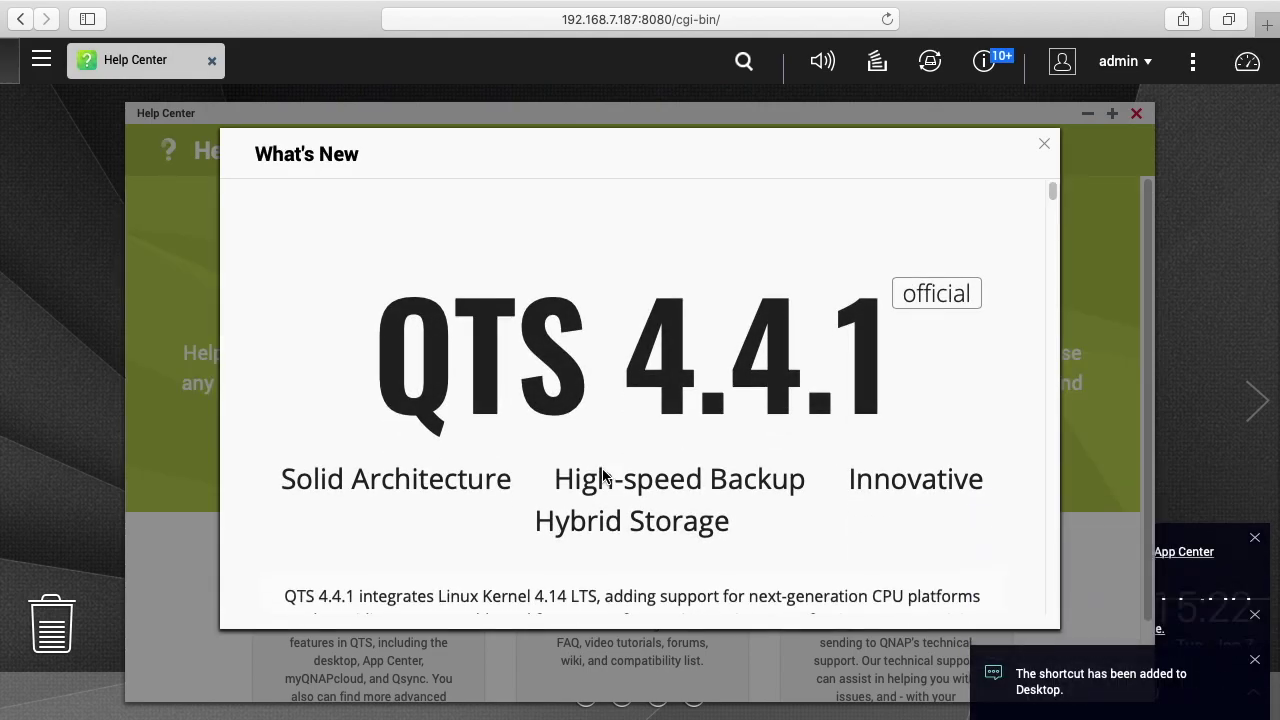
Close QTS 4.4.1's What's New, the Qsync Central required-update prompt, and Help Center.
{"action": "scroll", "coordinate": [598, 482], "scroll_direction": "down", "scroll_amount": 5}
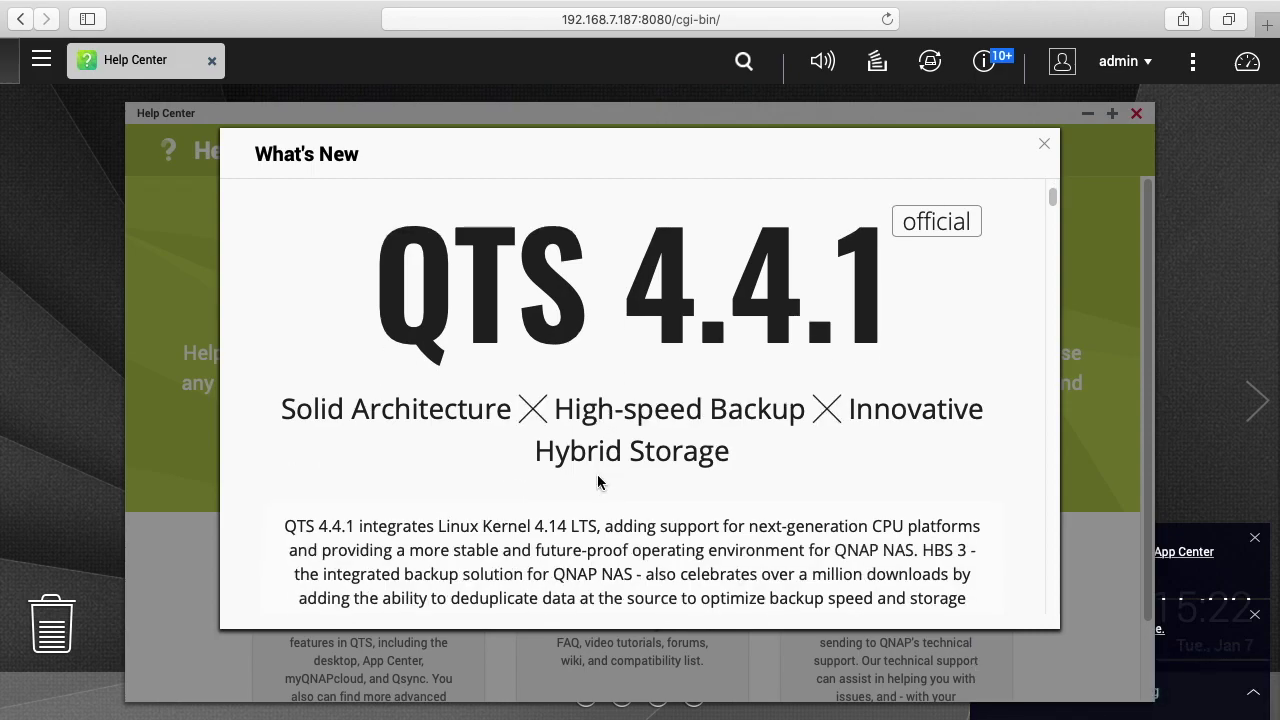
{"action": "scroll", "coordinate": [600, 484], "scroll_direction": "down", "scroll_amount": 4}
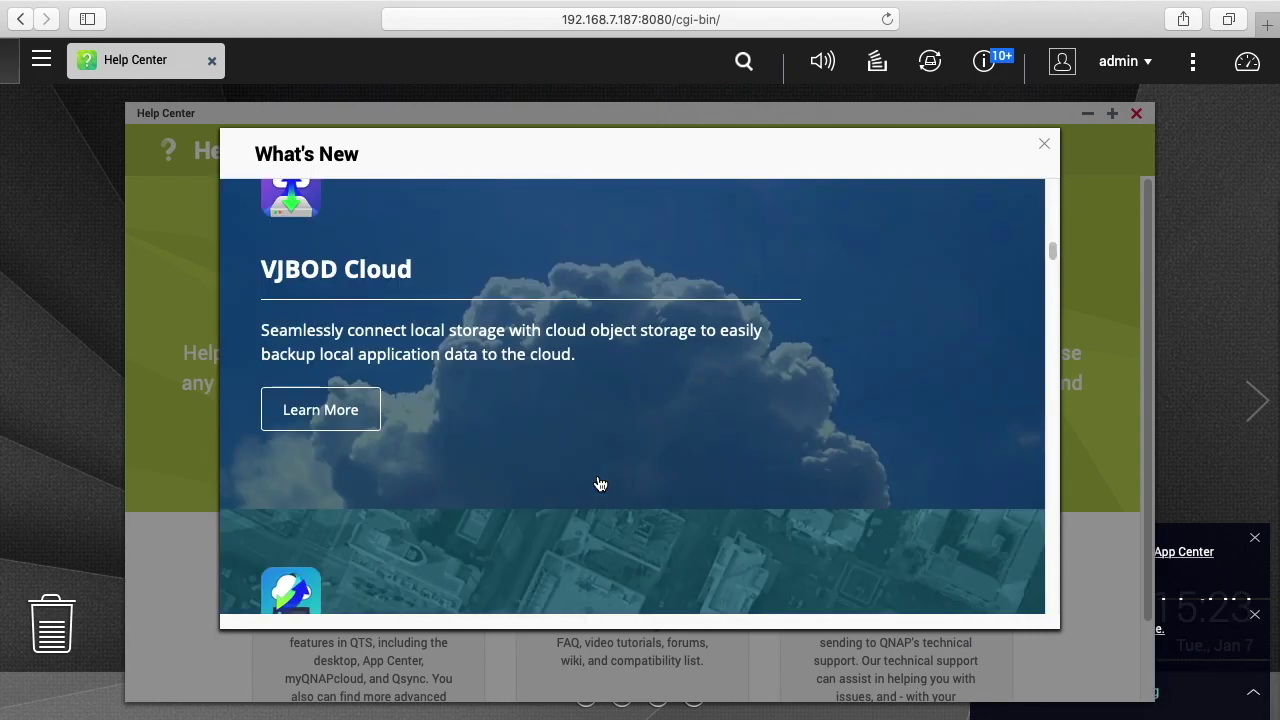
{"action": "left_click", "coordinate": [1045, 150]}
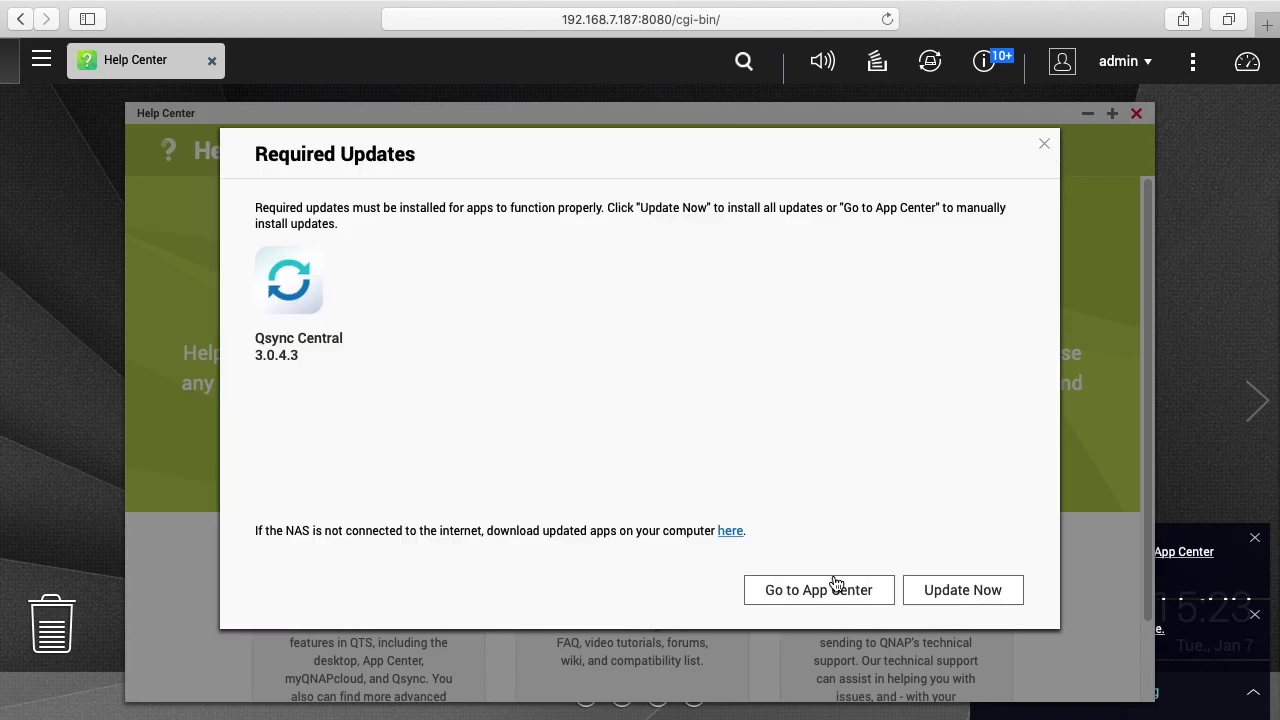
{"action": "left_click", "coordinate": [1043, 147]}
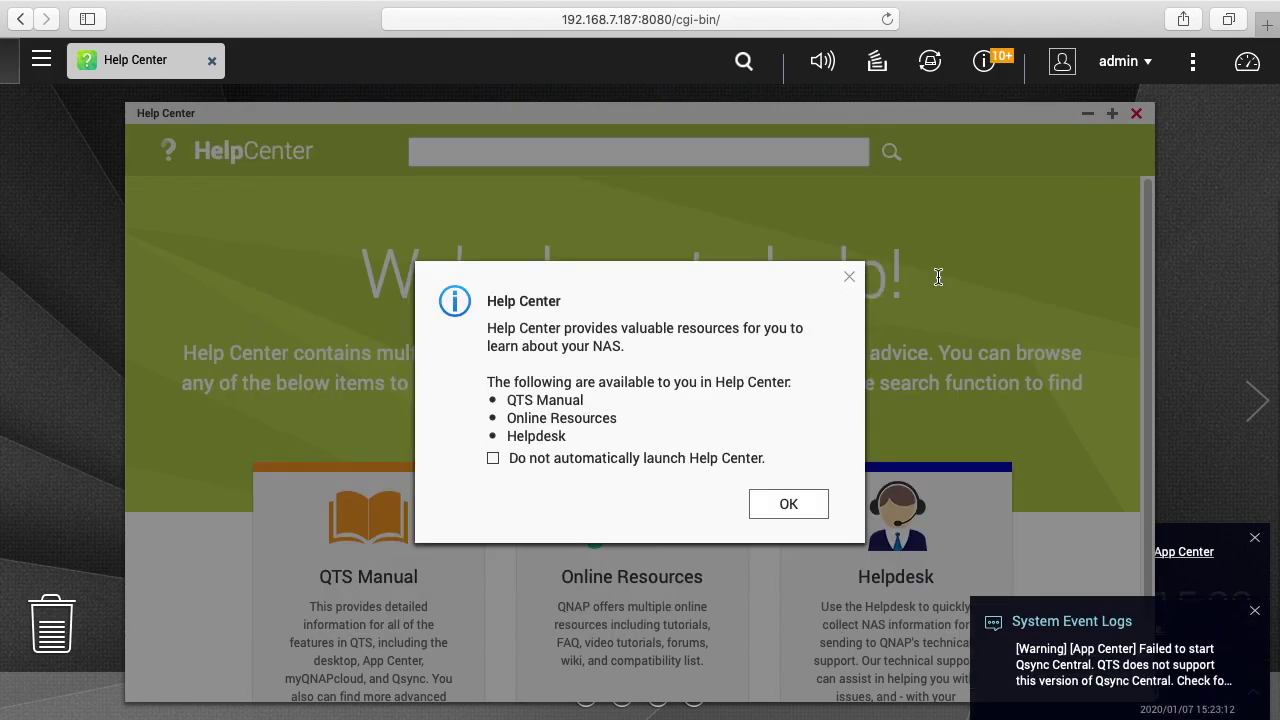
{"action": "key", "text": "Escape"}
{"action": "left_click", "coordinate": [1136, 115]}
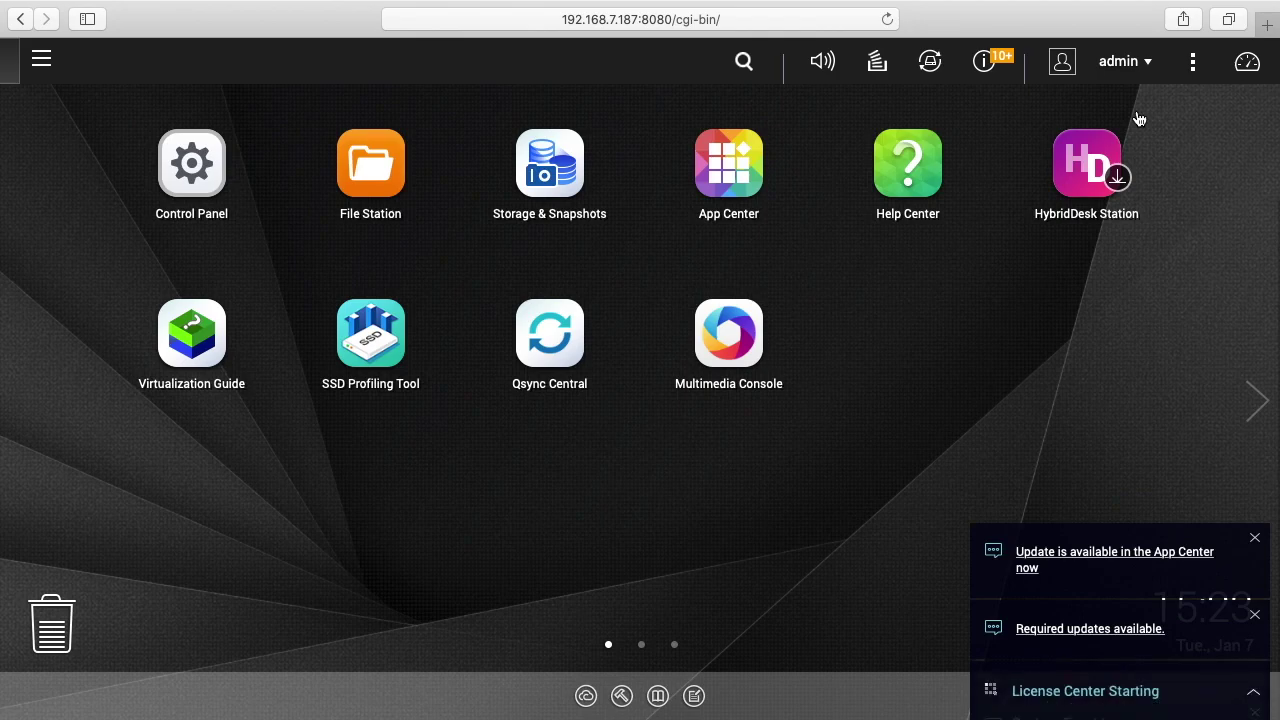
In App Center, skip the intro prompts and update all four outdated apps.
{"action": "left_click", "coordinate": [788, 200]}
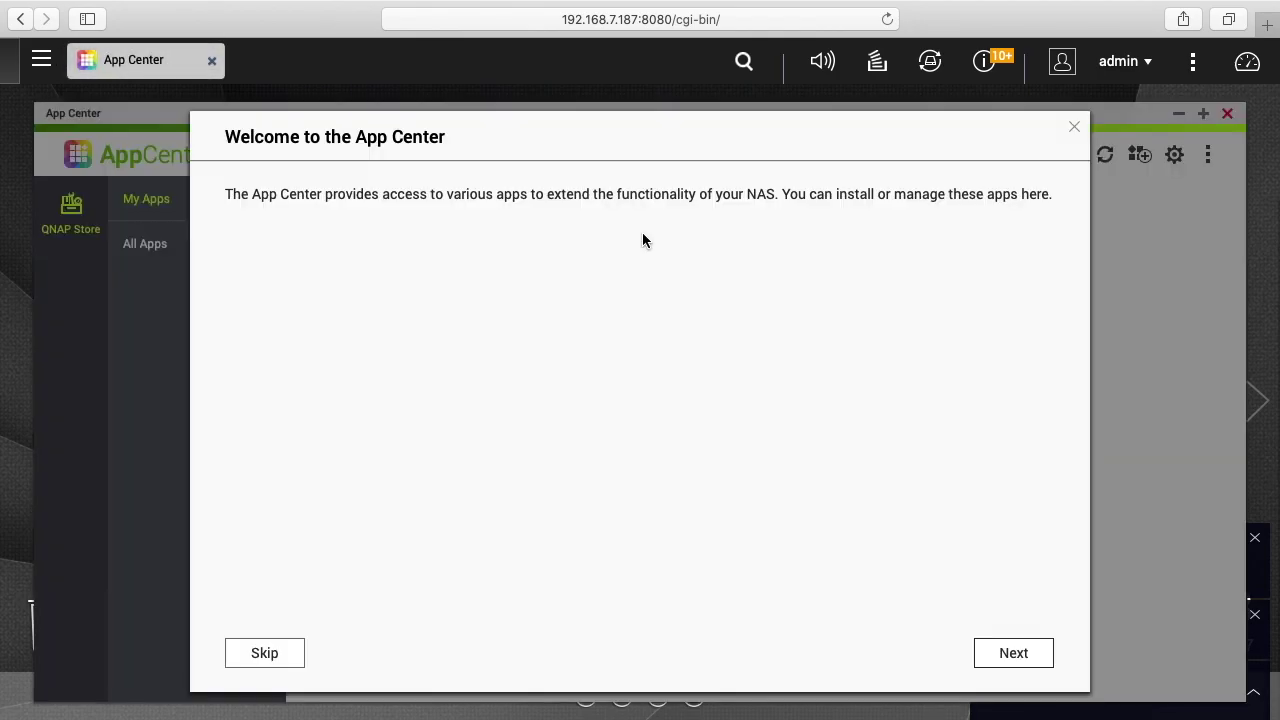
{"action": "left_click", "coordinate": [1074, 127]}
{"action": "left_click", "coordinate": [643, 428]}
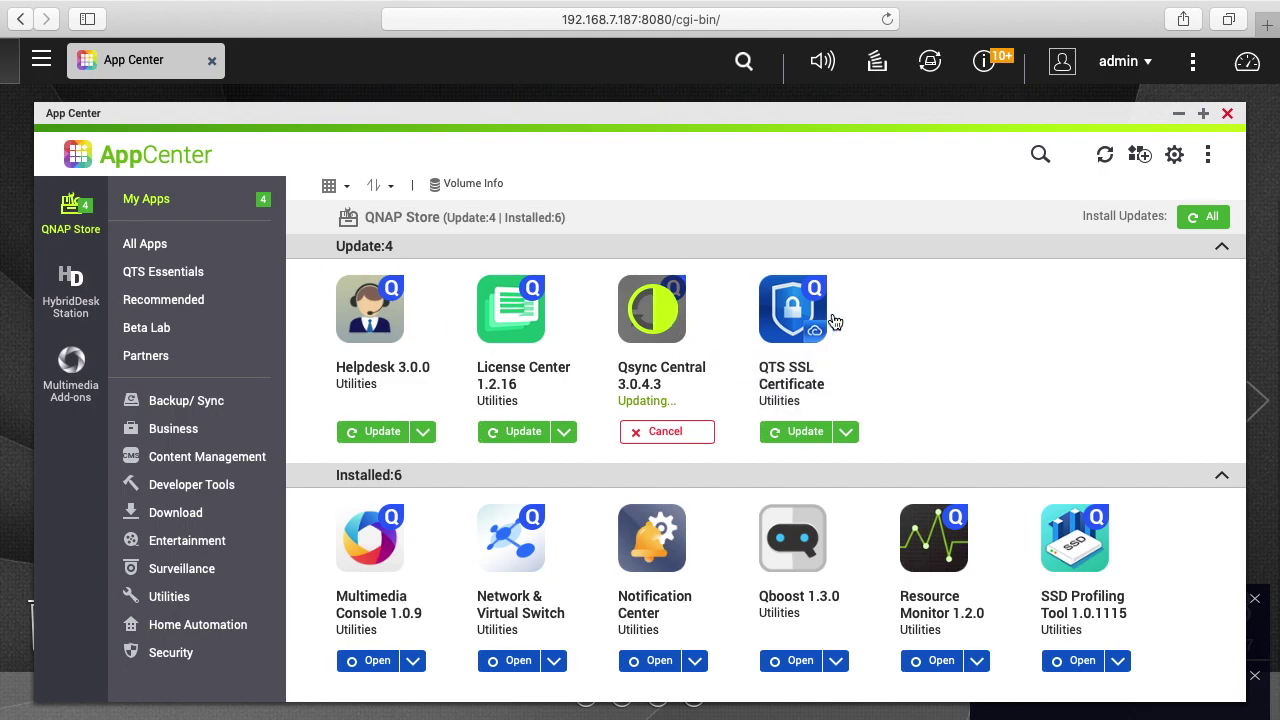
{"action": "mouse_move", "coordinate": [647, 320]}
{"action": "left_click", "coordinate": [1210, 217]}
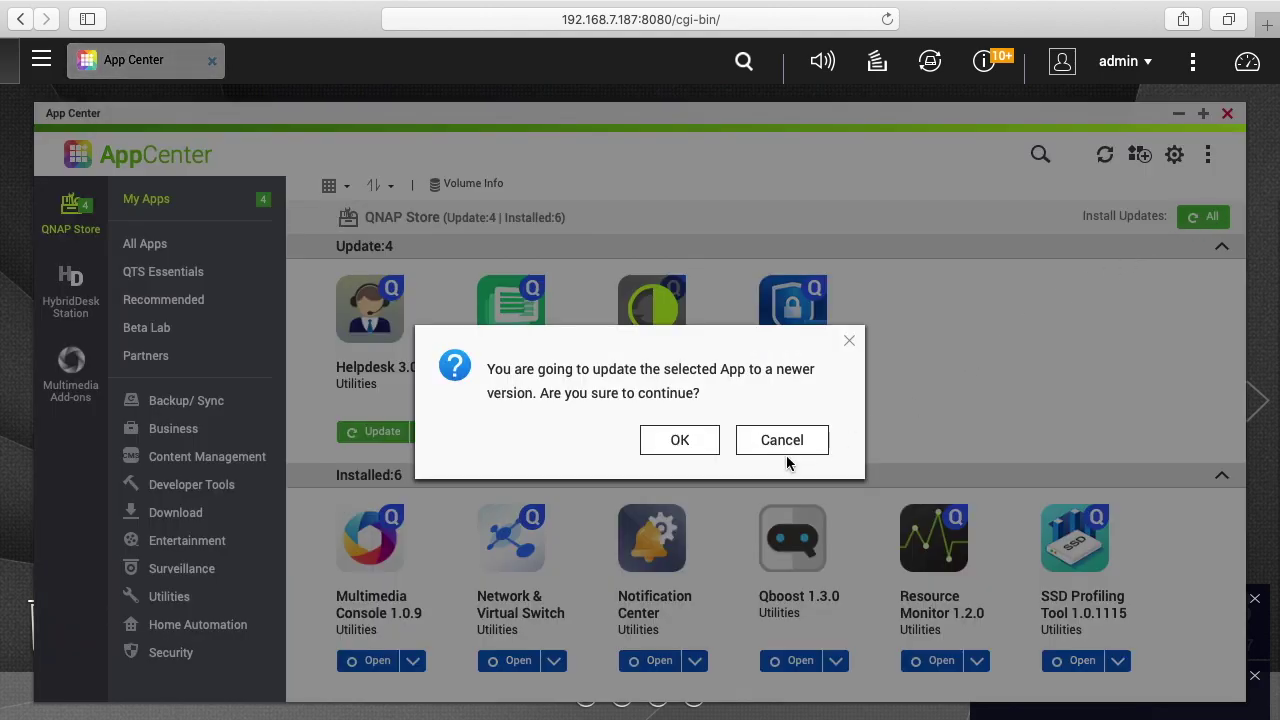
{"action": "left_click", "coordinate": [679, 441]}
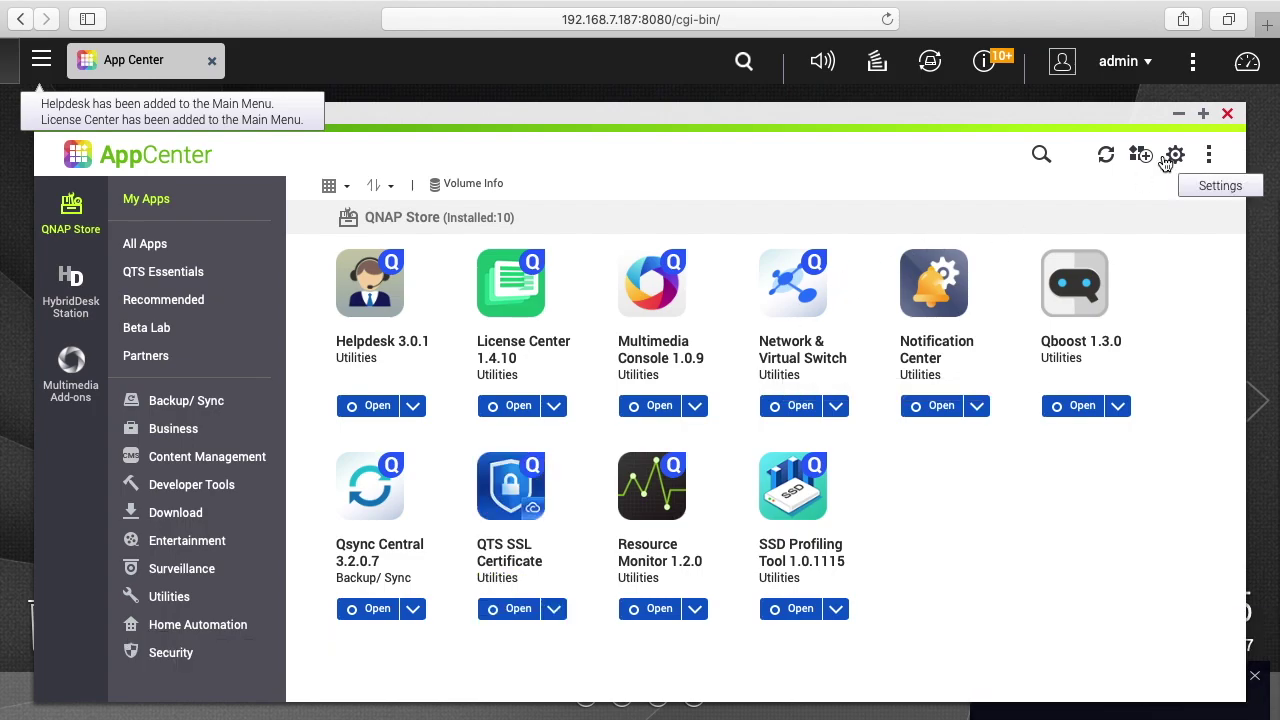
Close App Center, then check Firmware Update and acknowledge 4.4.1.1146 is up-to-date.
{"action": "left_click", "coordinate": [1228, 114]}
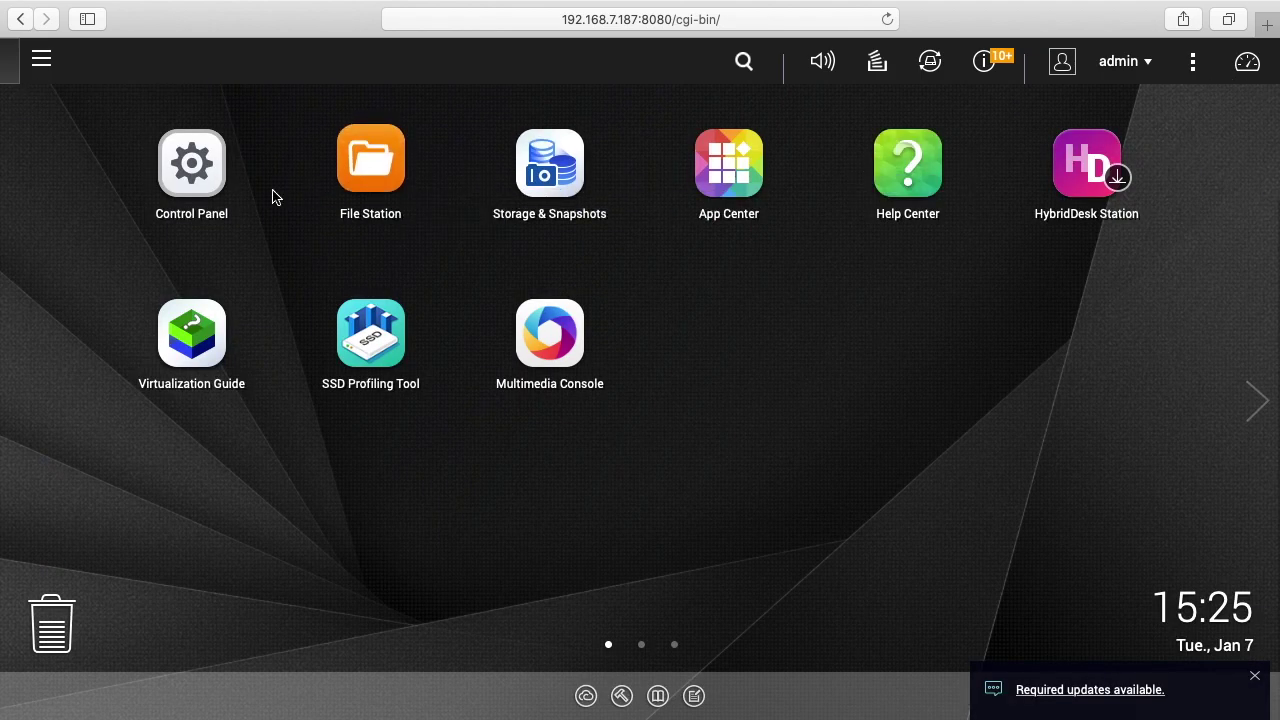
{"action": "left_click", "coordinate": [189, 168]}
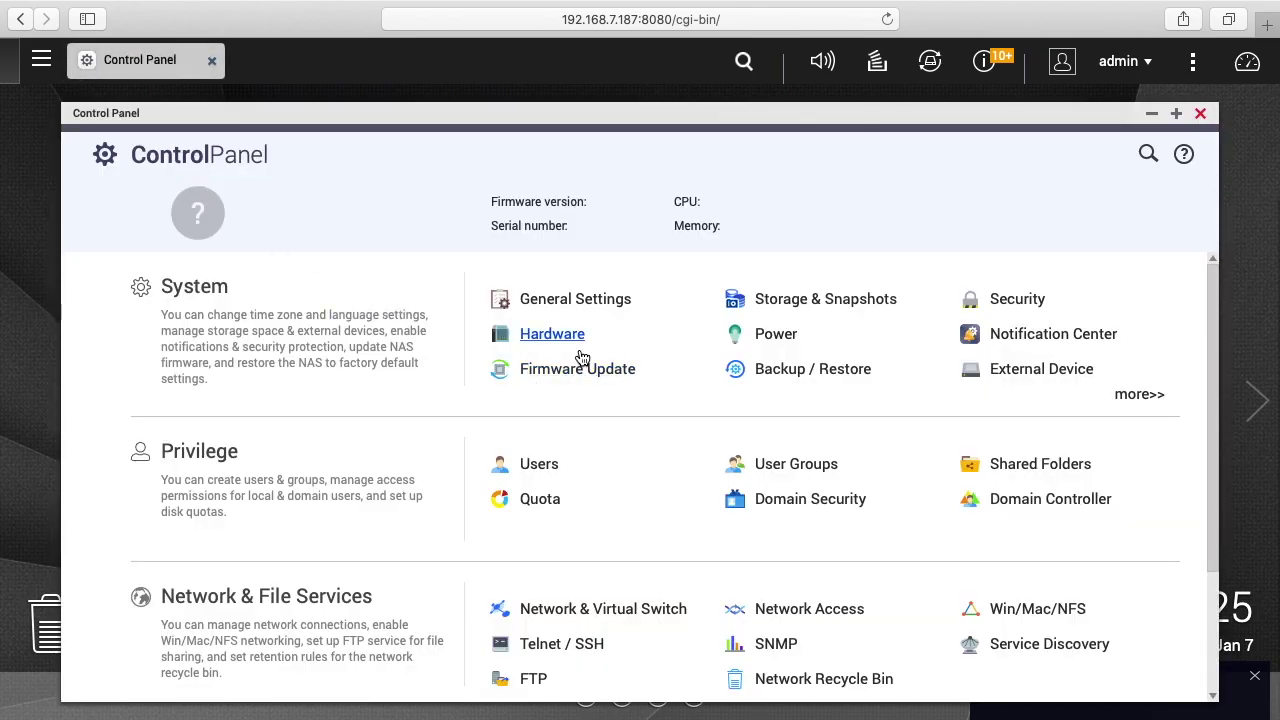
{"action": "left_click", "coordinate": [572, 368]}
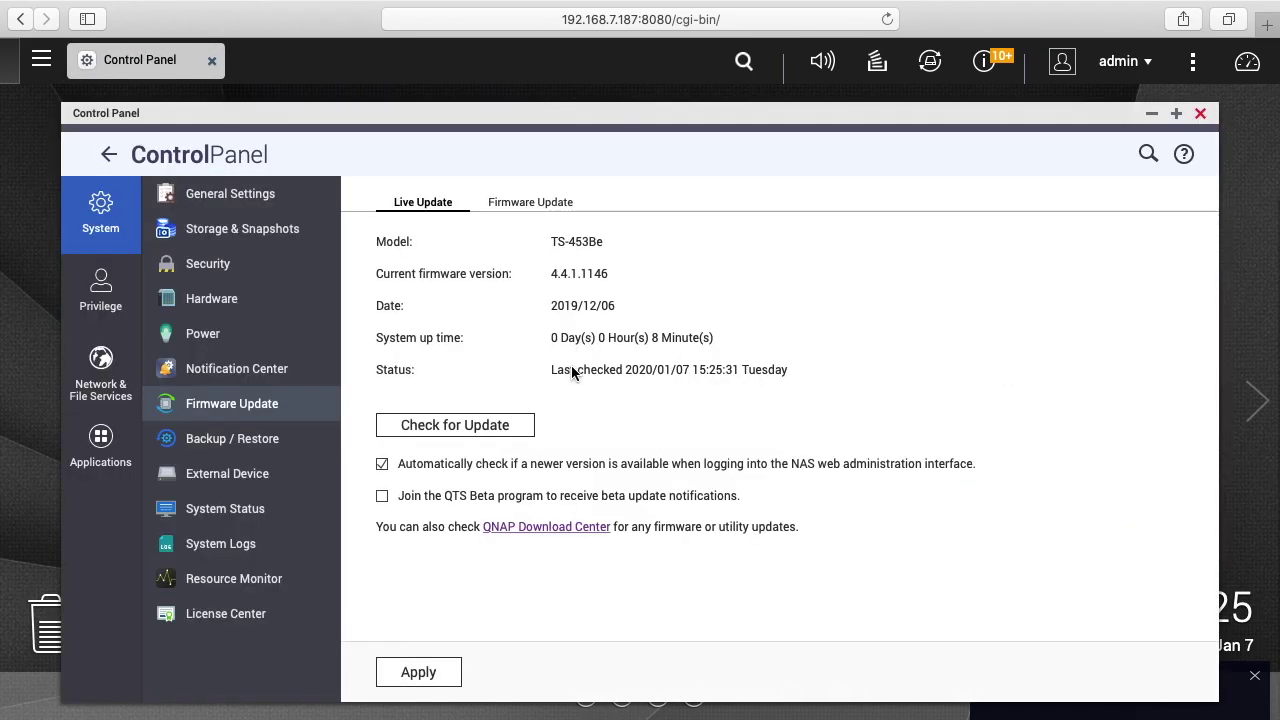
{"action": "left_click", "coordinate": [466, 428]}
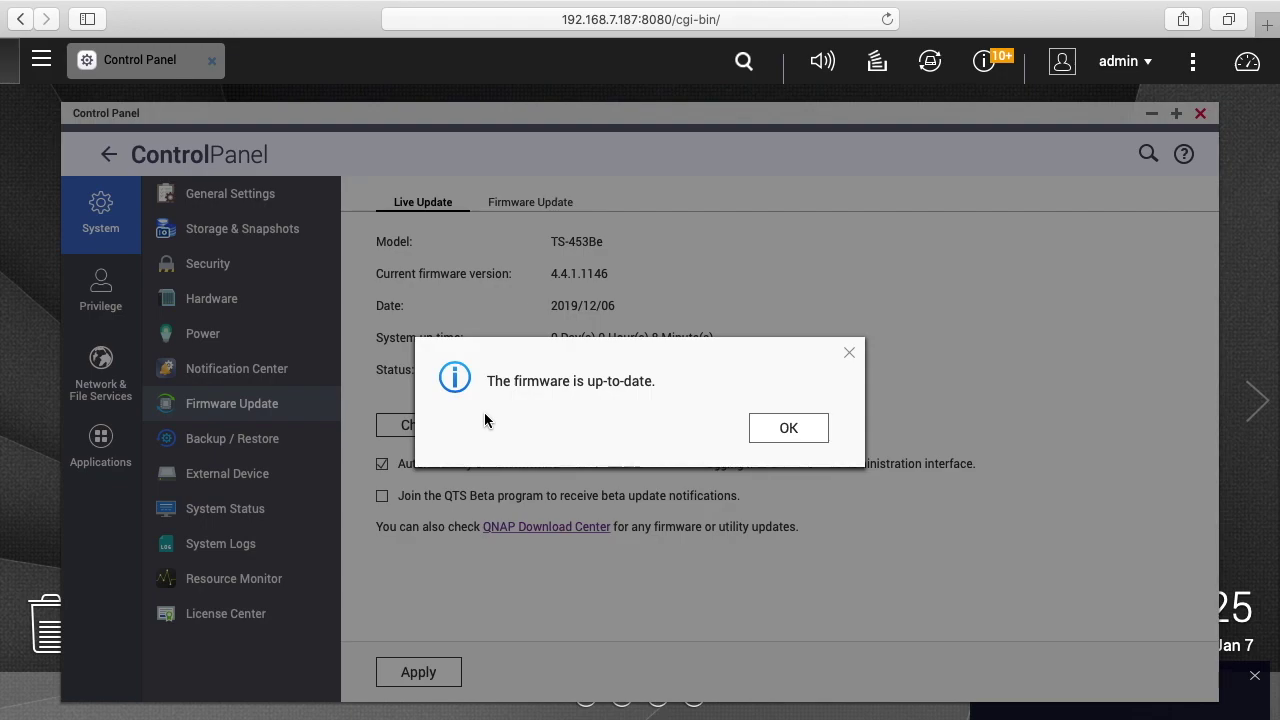
{"action": "left_click", "coordinate": [797, 426]}
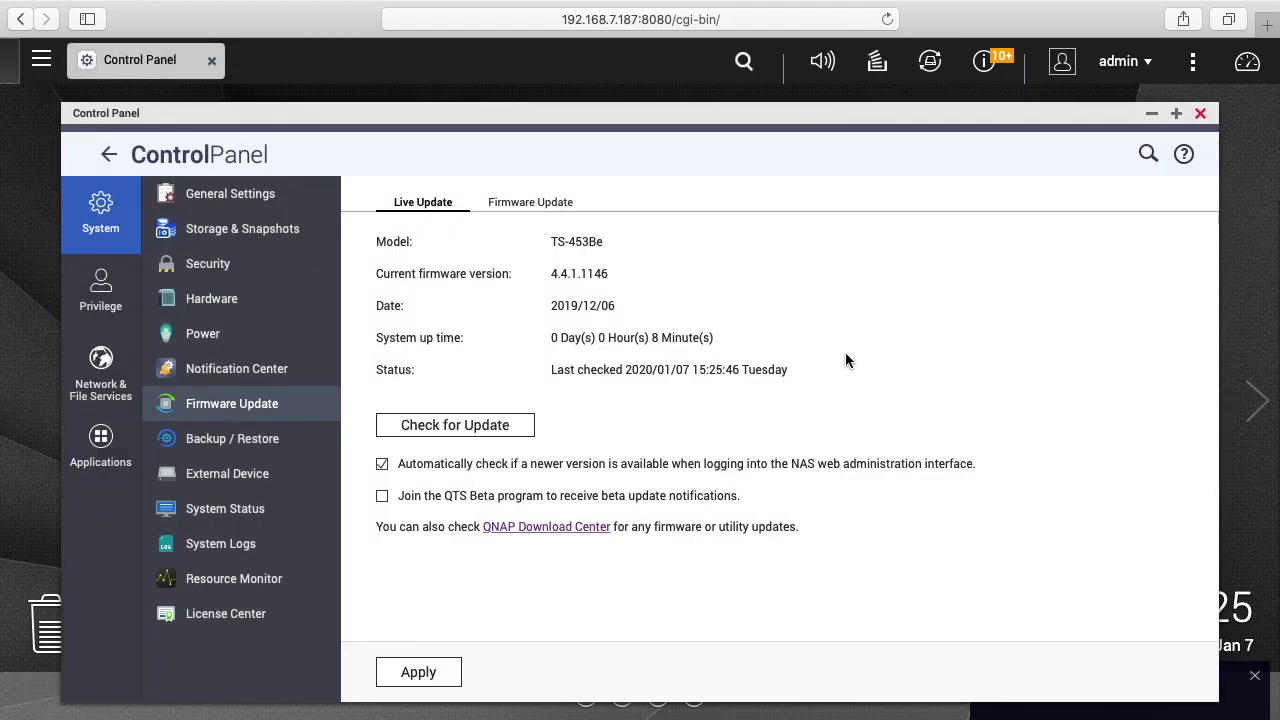